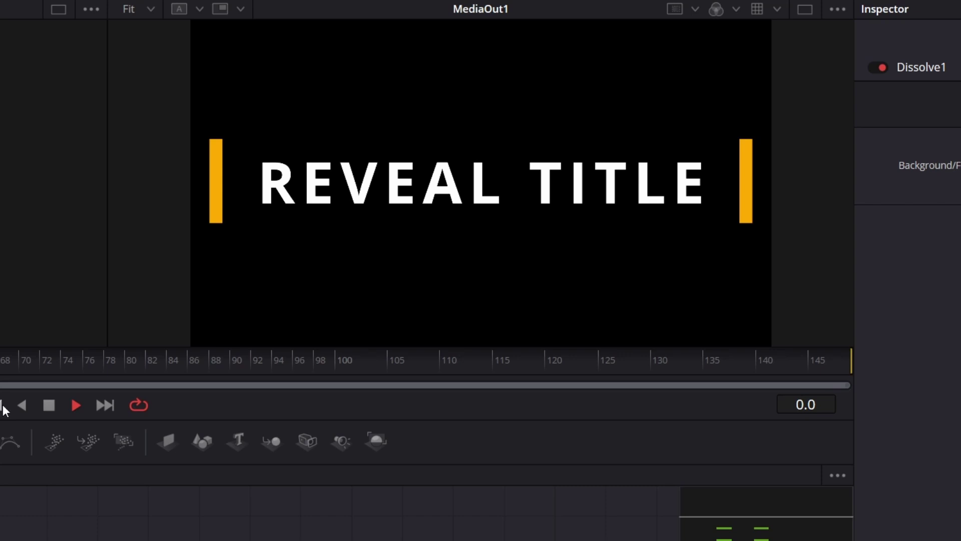
- Stop the REVEAL TITLE playback in the Fusion viewer at frame 51
left_click(50, 401)
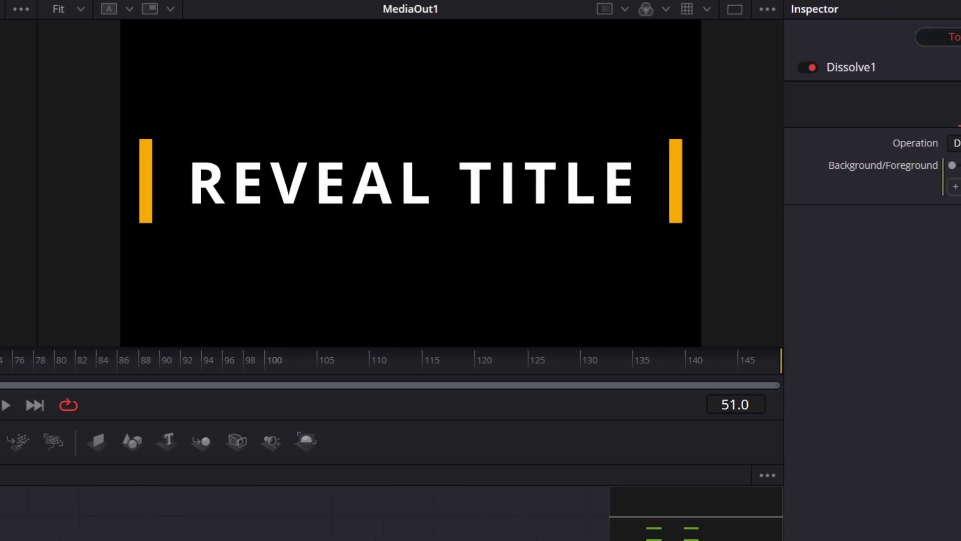
- Inspect Text2's text settings and colour chooser without changing anything
left_click(597, 167)
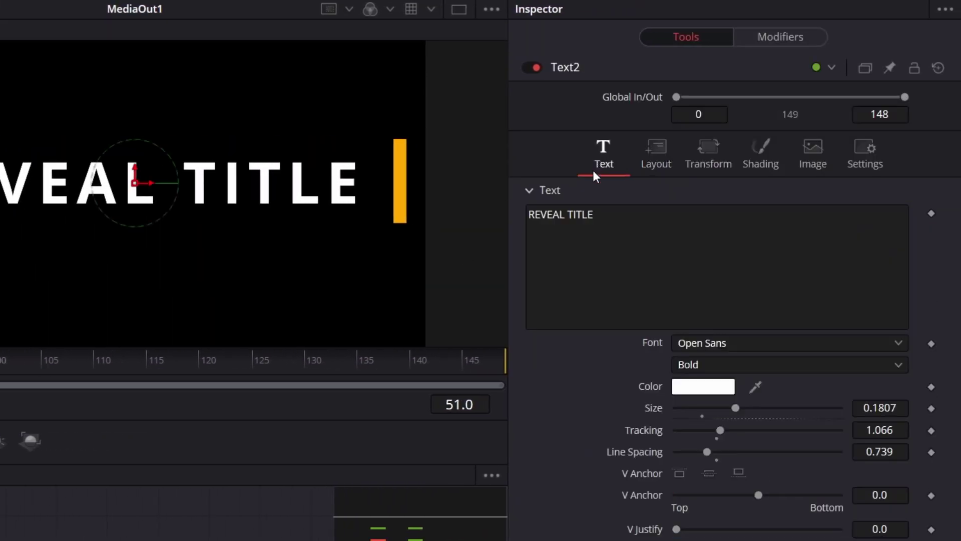
left_click(687, 390)
left_click(300, 444)
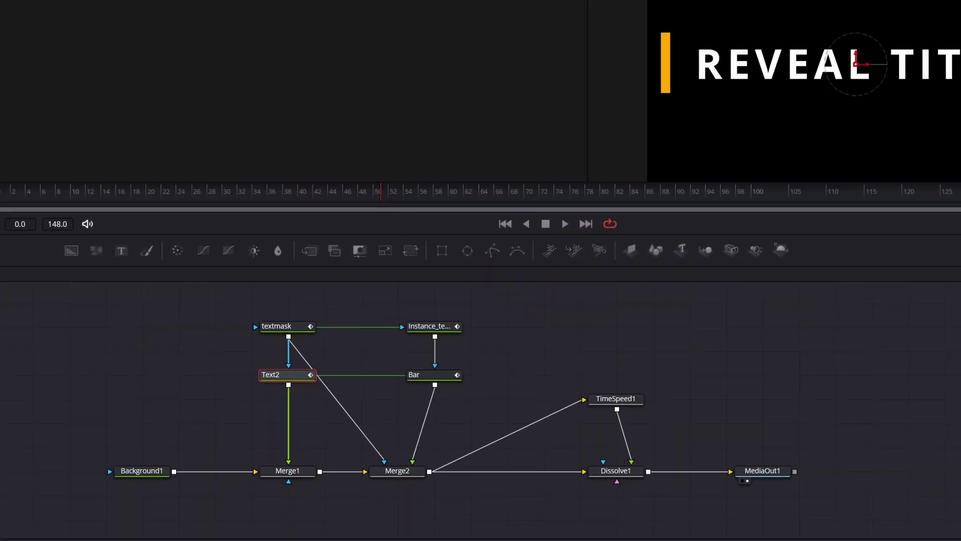
- Check the Bar node's shading settings, then box-select all ten nodes
left_click(435, 377)
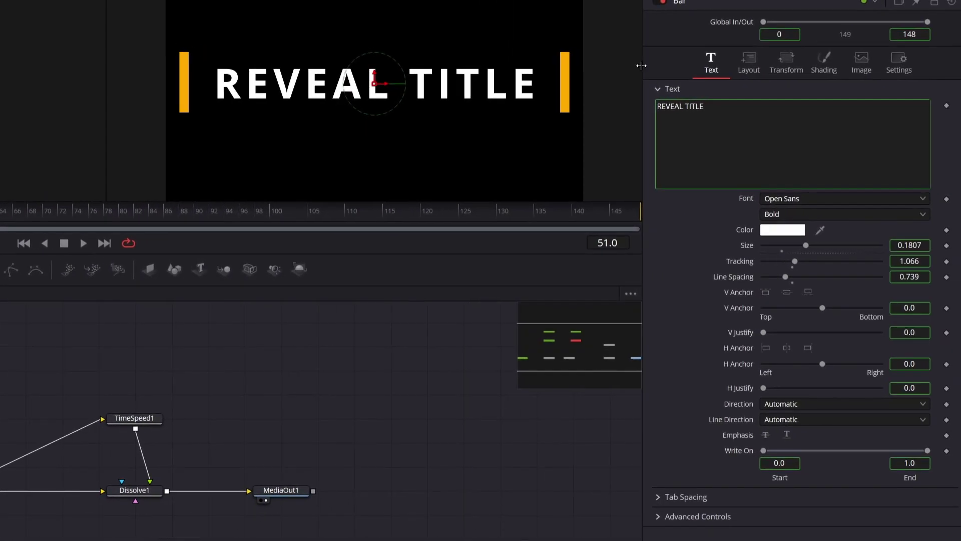
left_click(825, 74)
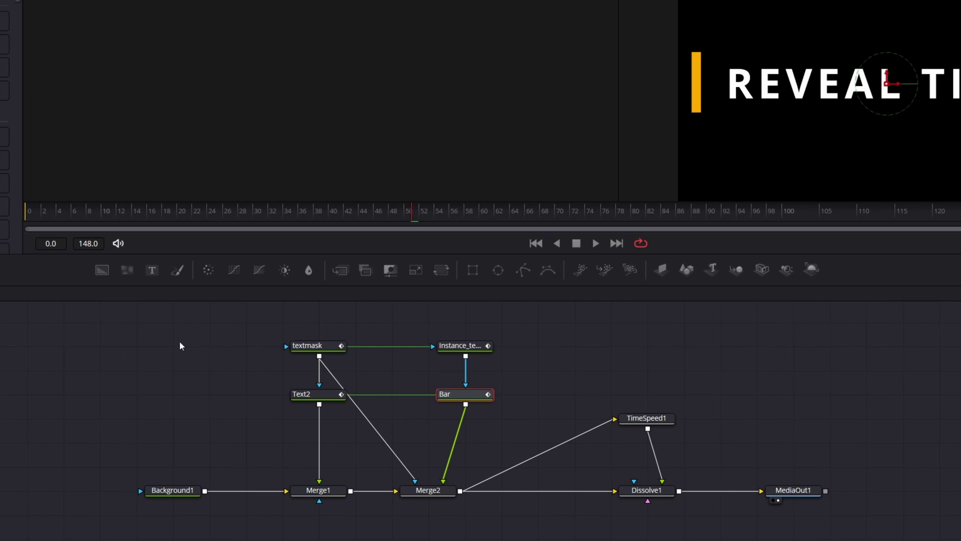
left_click_drag(158, 322, 852, 514)
- Open the Bar node's context menu and dismiss it, clearing the selection
left_click(457, 394)
right_click(457, 393)
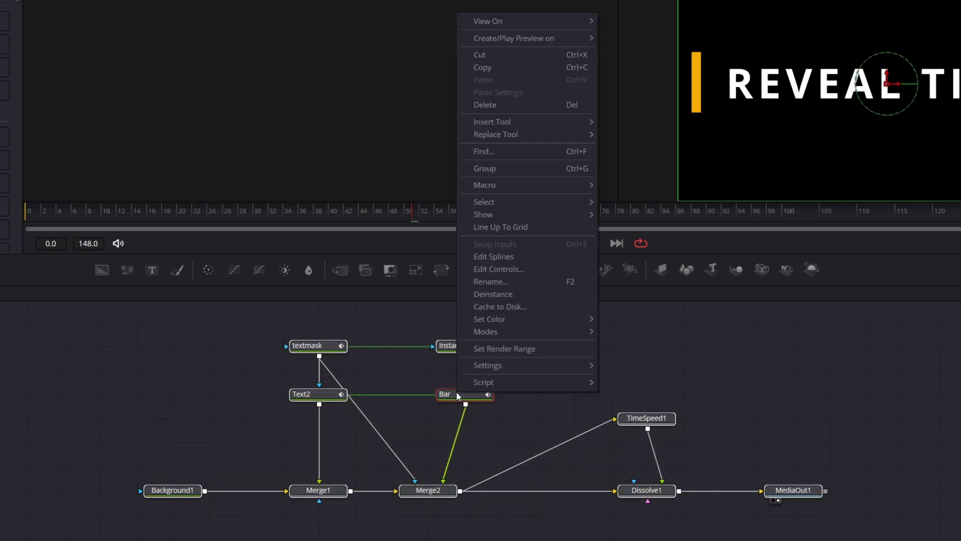
mouse_move(529, 184)
left_click(255, 373)
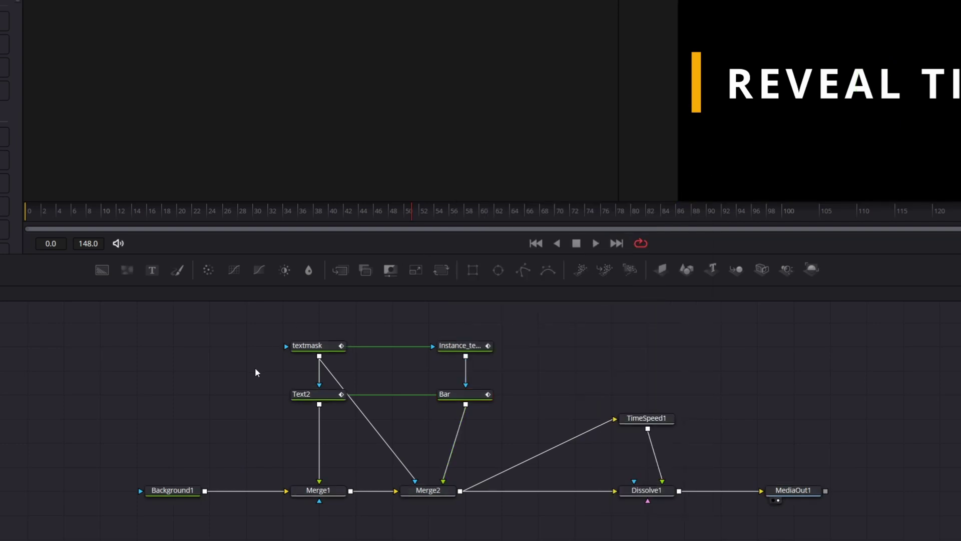
- Move Text2 to the far left and Bar beside it in the top row, then select all nodes
left_click(292, 397)
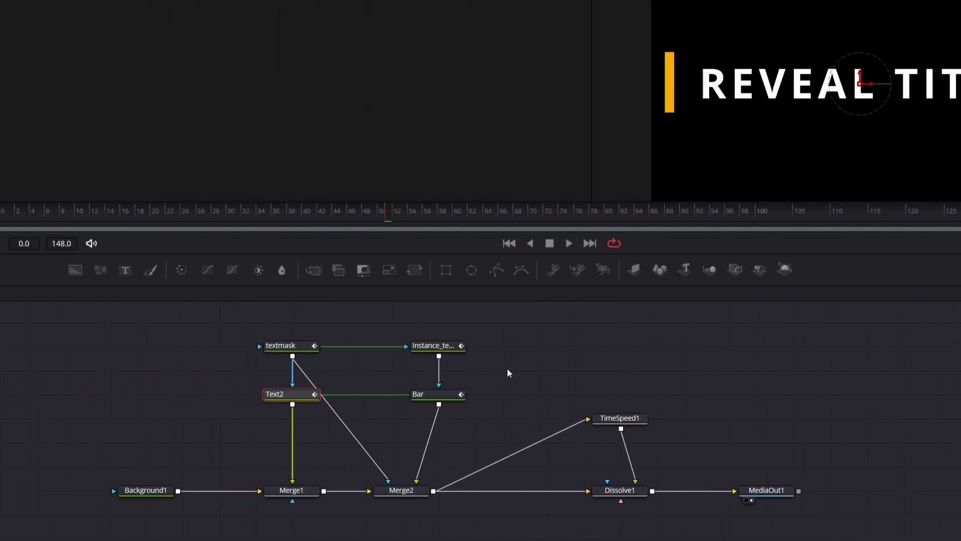
left_click(440, 397)
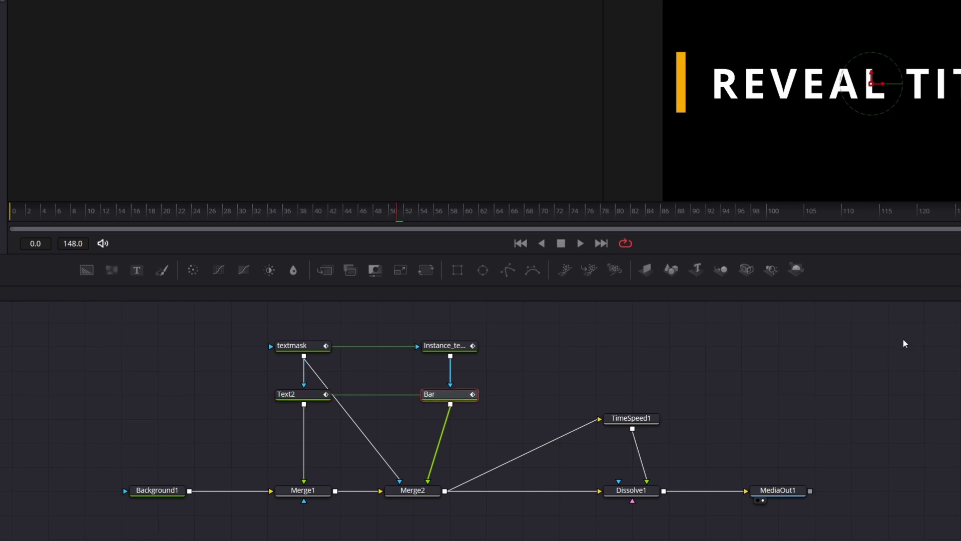
left_click(555, 398)
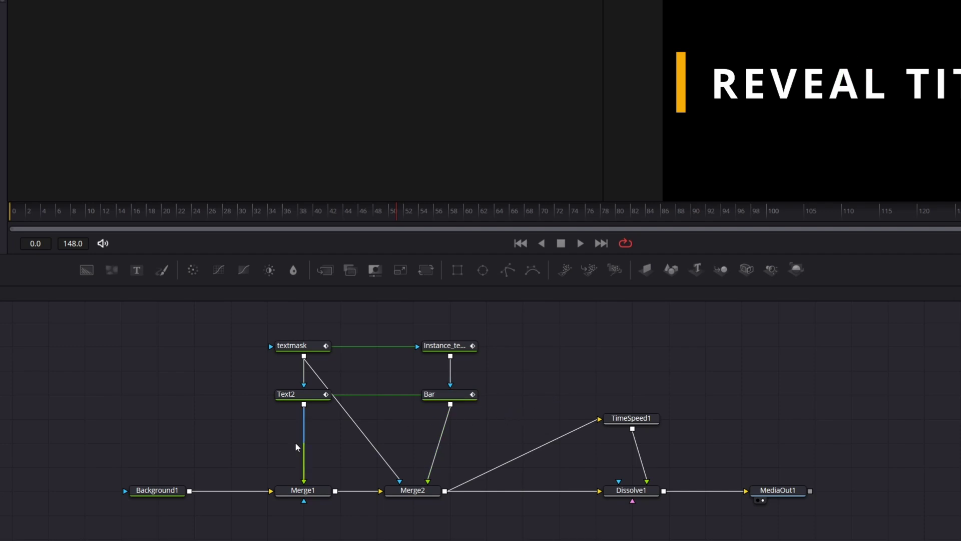
left_click_drag(292, 395, 30, 342)
left_click_drag(432, 399, 166, 357)
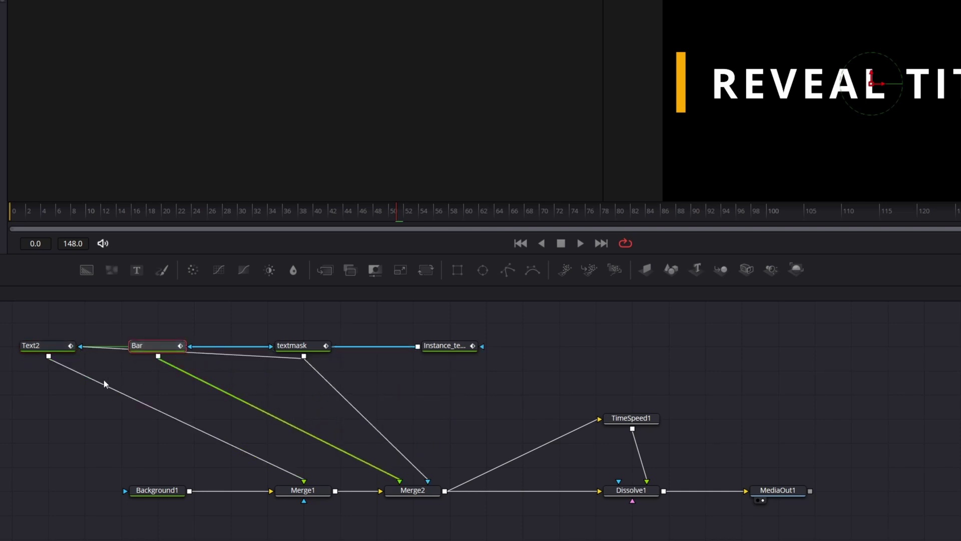
left_click_drag(1, 314, 843, 510)
right_click(446, 350)
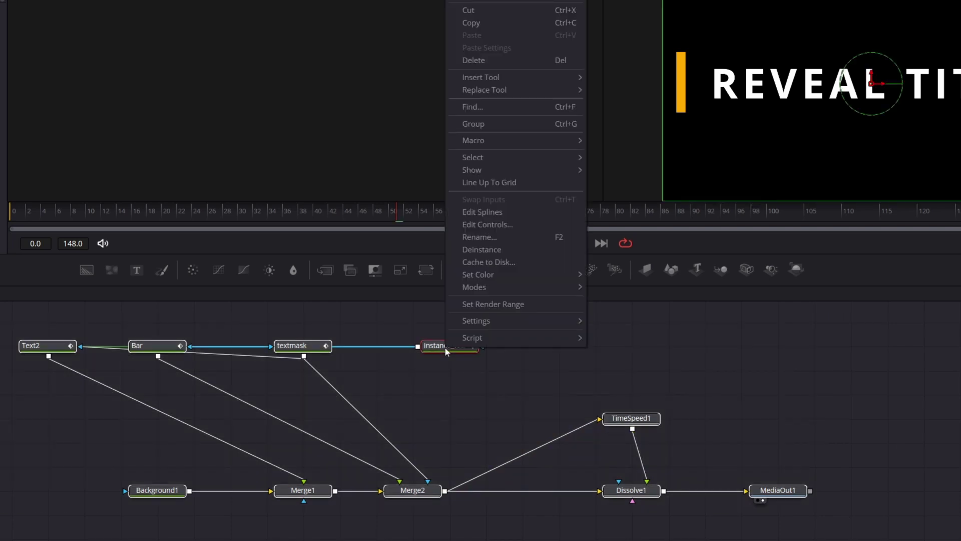
- Create the MacroTool2 macro from the selected nodes and position its editor beside the graph
mouse_move(550, 144)
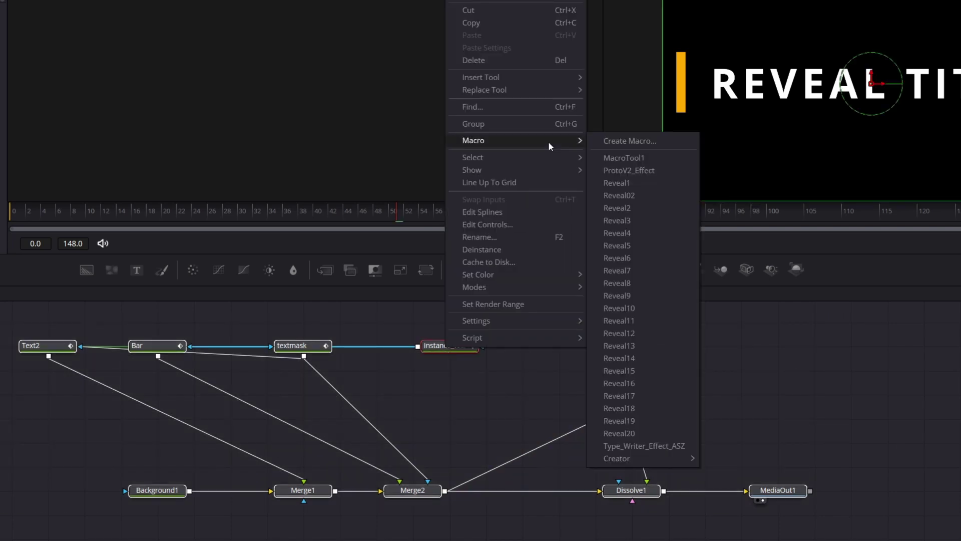
left_click(607, 141)
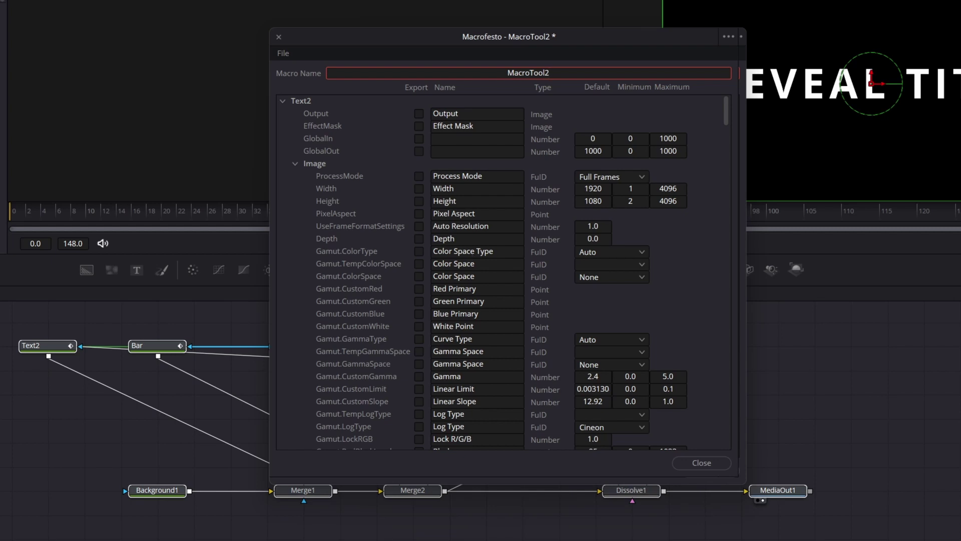
left_click_drag(348, 34, 374, 37)
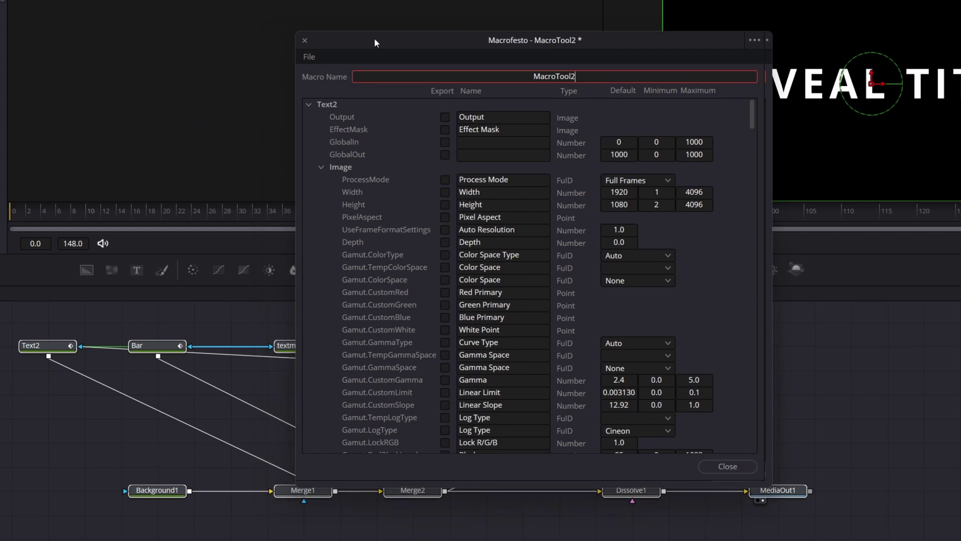
left_click(309, 105)
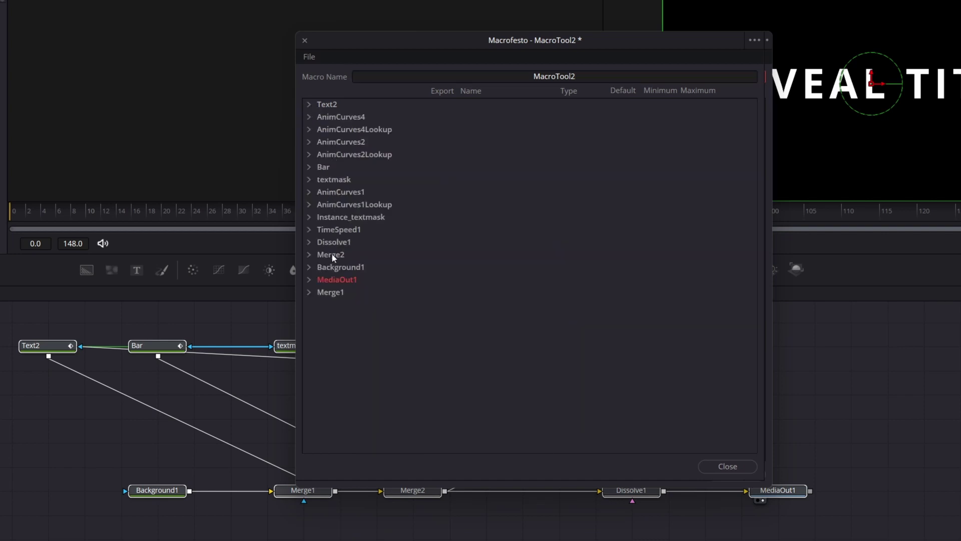
left_click_drag(369, 39, 468, 29)
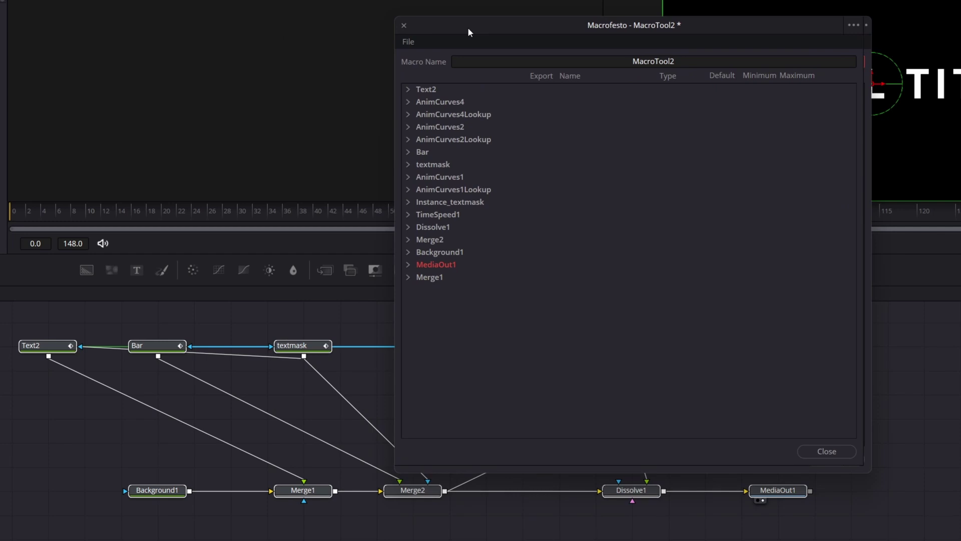
left_click(409, 90)
- Export Text2's Styled Text through Line Spacing controls from its Text group
left_click(423, 152)
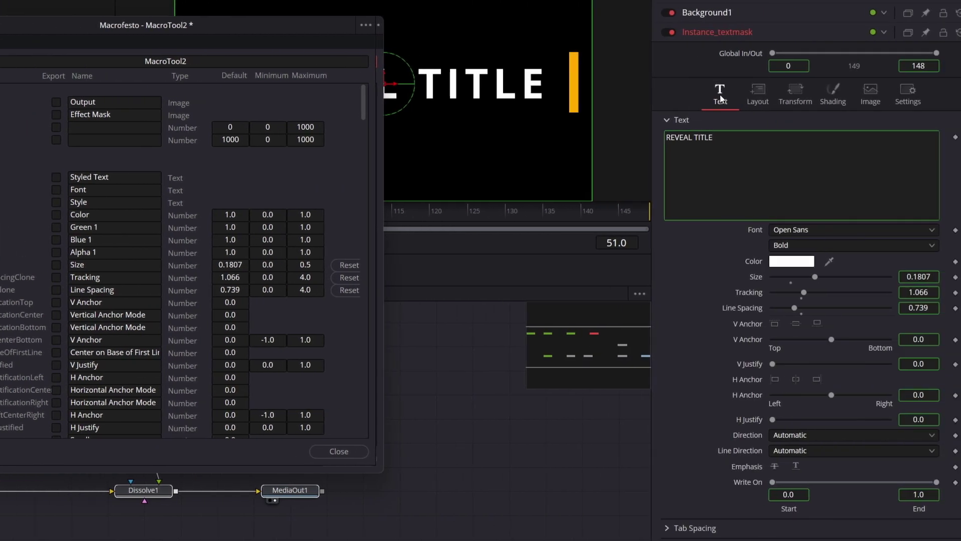
left_click(158, 177)
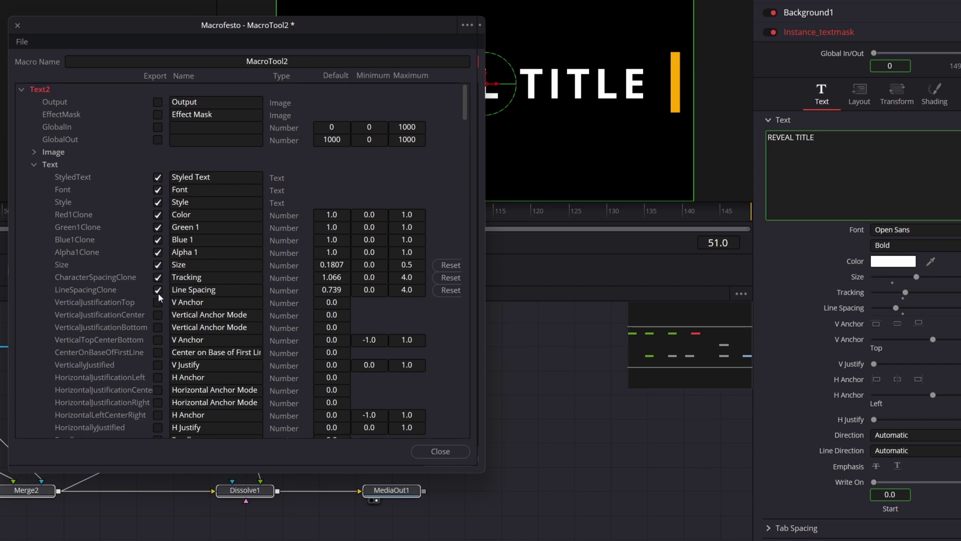
left_click(34, 164)
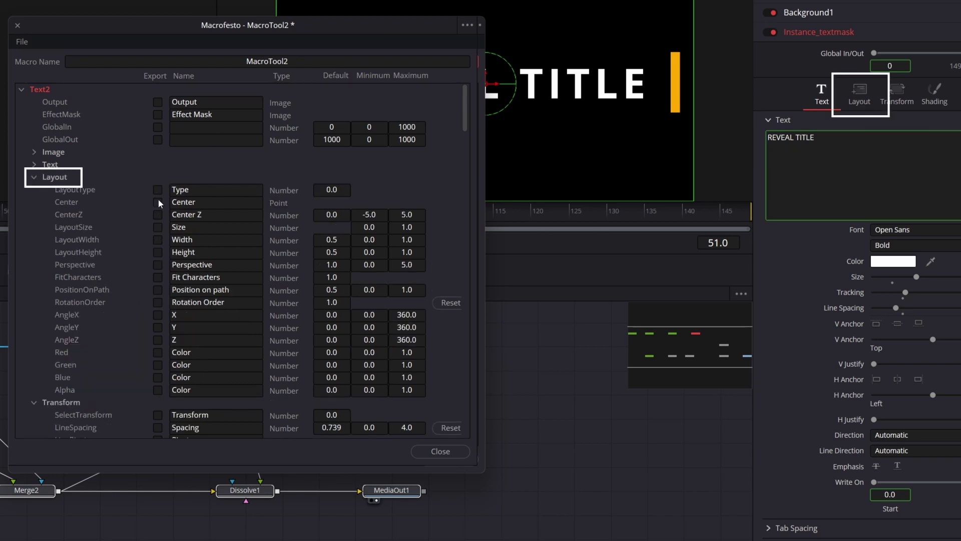
- Collapse Text2 and expand the Bar node's Shading inputs in the macro editor
left_click(34, 176)
left_click(22, 90)
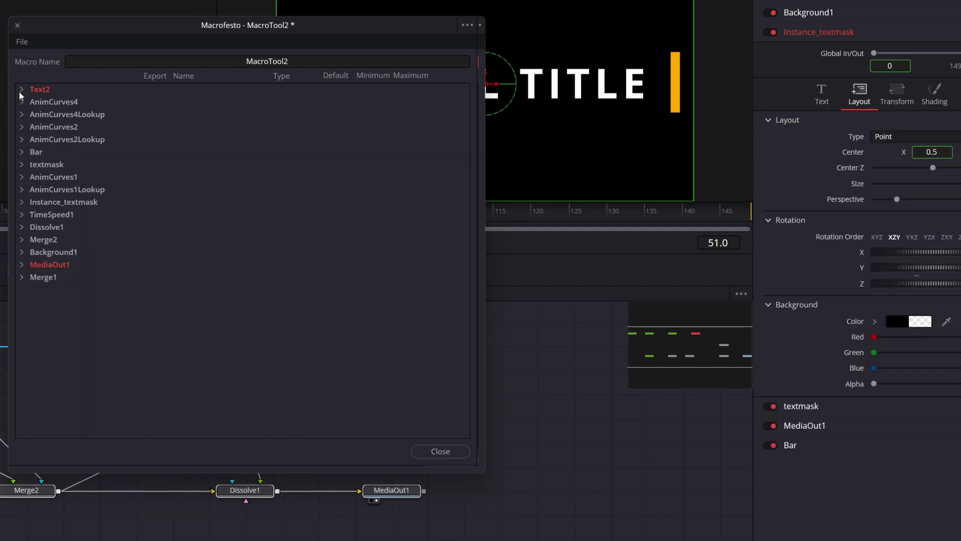
left_click(22, 153)
left_click(33, 214)
left_click(33, 226)
left_click(33, 226)
left_click(34, 251)
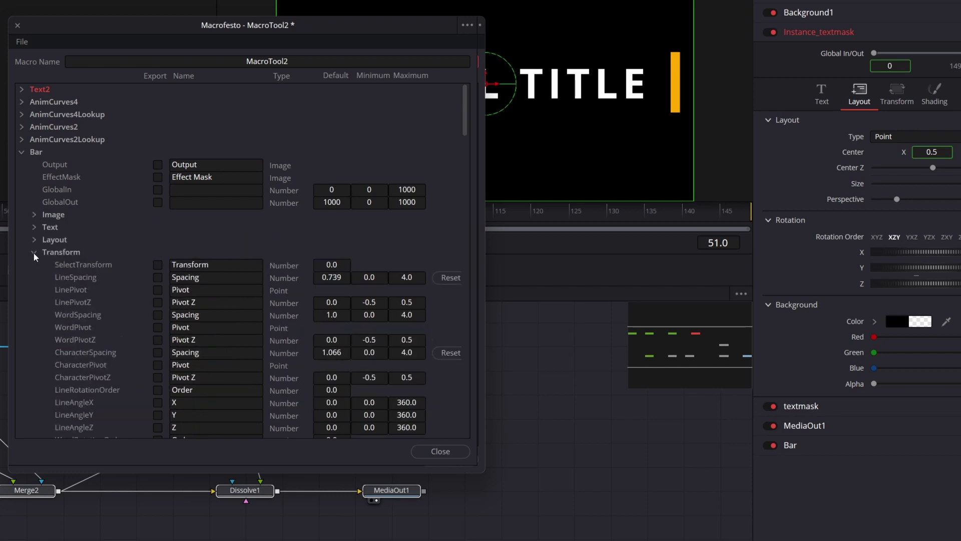
left_click(34, 252)
left_click(33, 264)
left_click(849, 100)
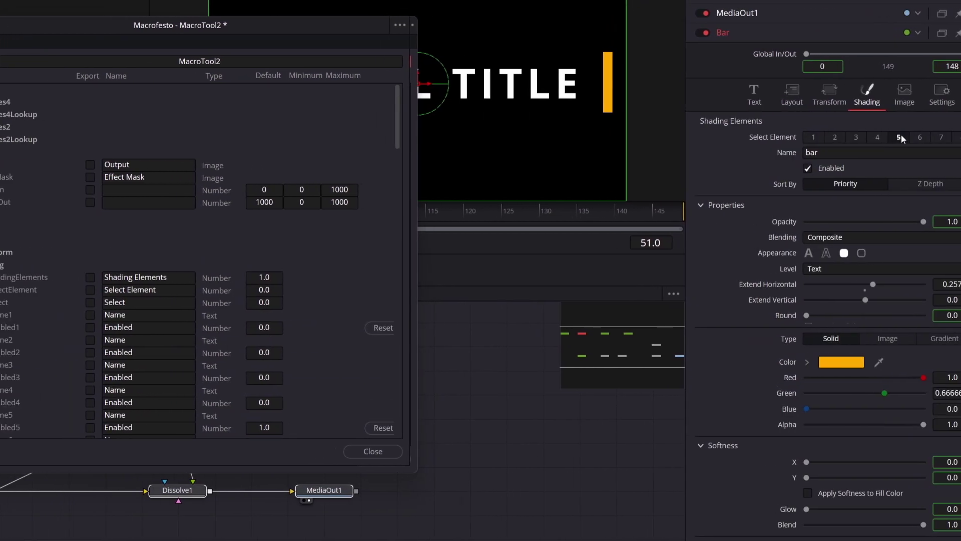
- Relabel the exported Red5 control from Color to 'Bar Color'
scroll(7, 254, "down", 6)
scroll(98, 253, "down", 20)
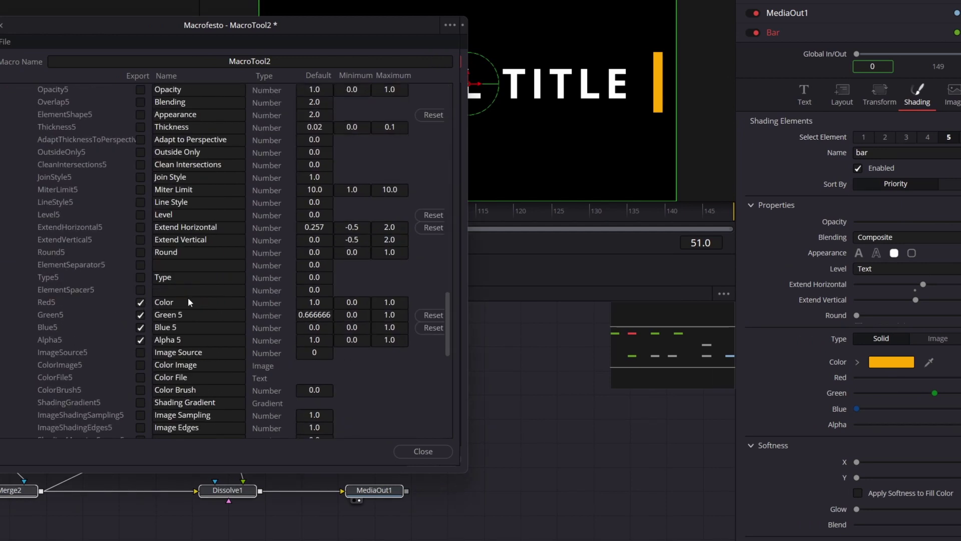
double_click(230, 303)
key("Home")
type("Bar")
key("Return")
- Name the macro MyTitle01 and save it as MyTitle01.setting in the Fusion Macros folder
double_click(253, 61)
type("MyTitle01")
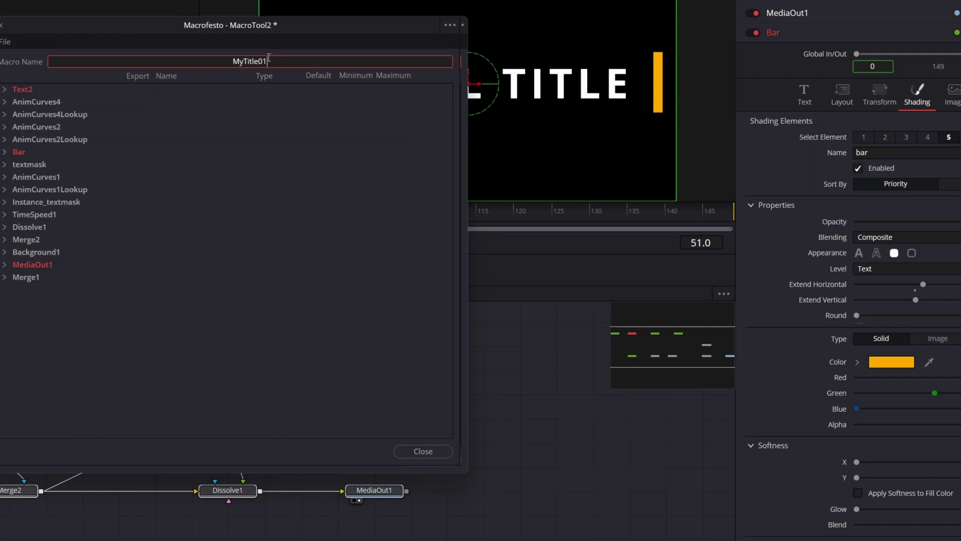
left_click(450, 25)
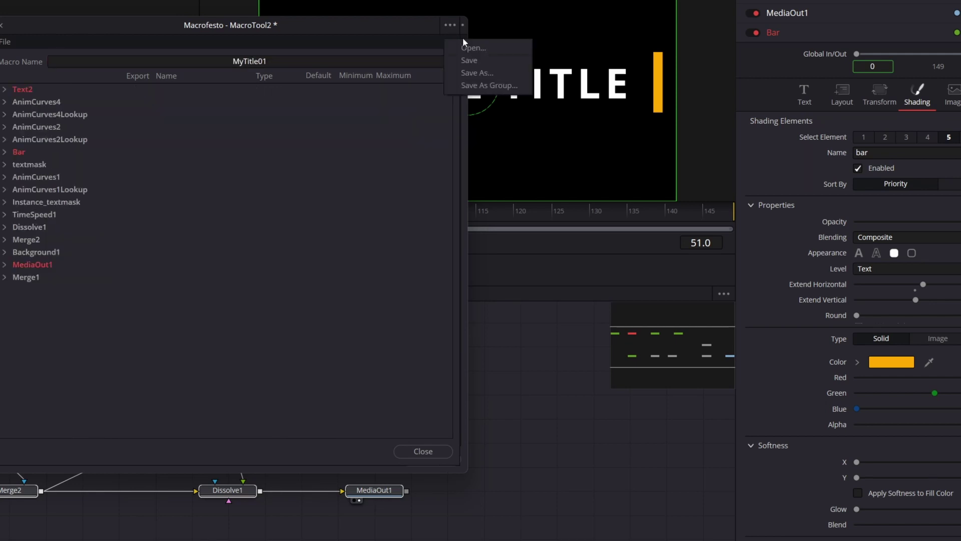
left_click(476, 74)
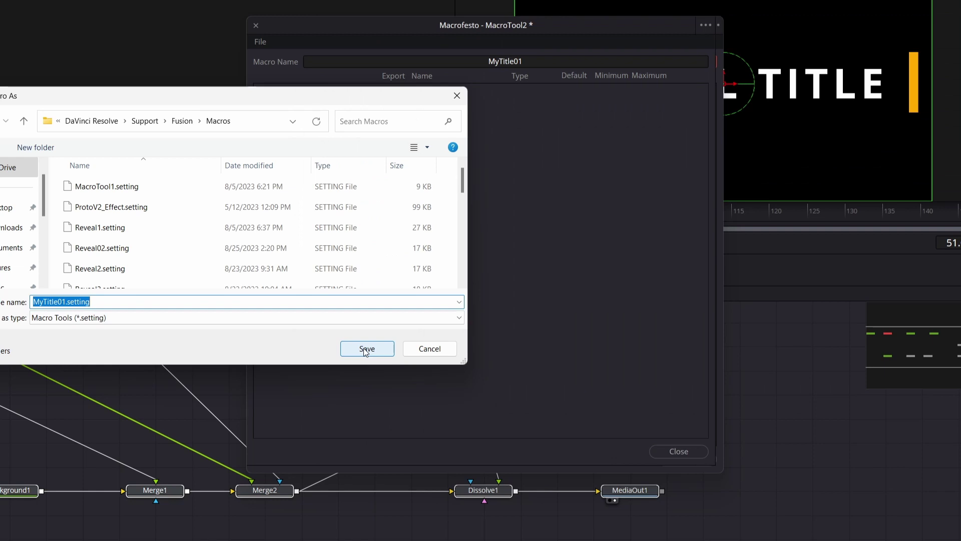
left_click(366, 350)
- Close the macro editor and create a folder named Edit inside Macros
left_click(679, 452)
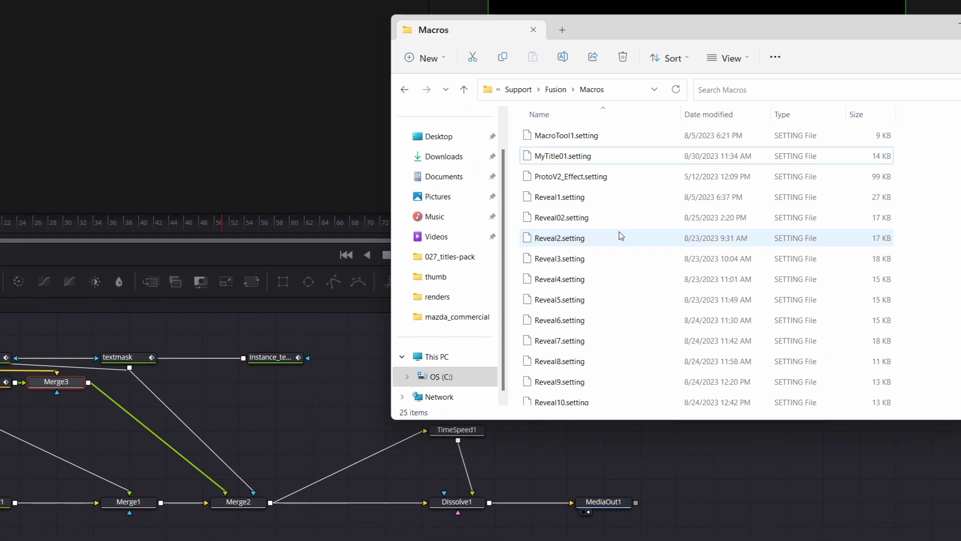
right_click(485, 304)
mouse_move(446, 434)
left_click(633, 43)
type("Edit")
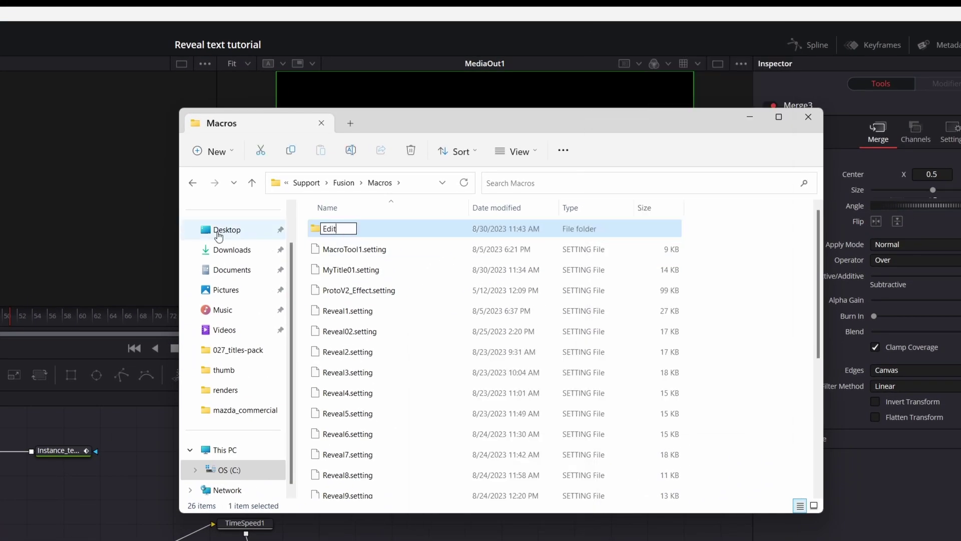
key("Return")
double_click(341, 229)
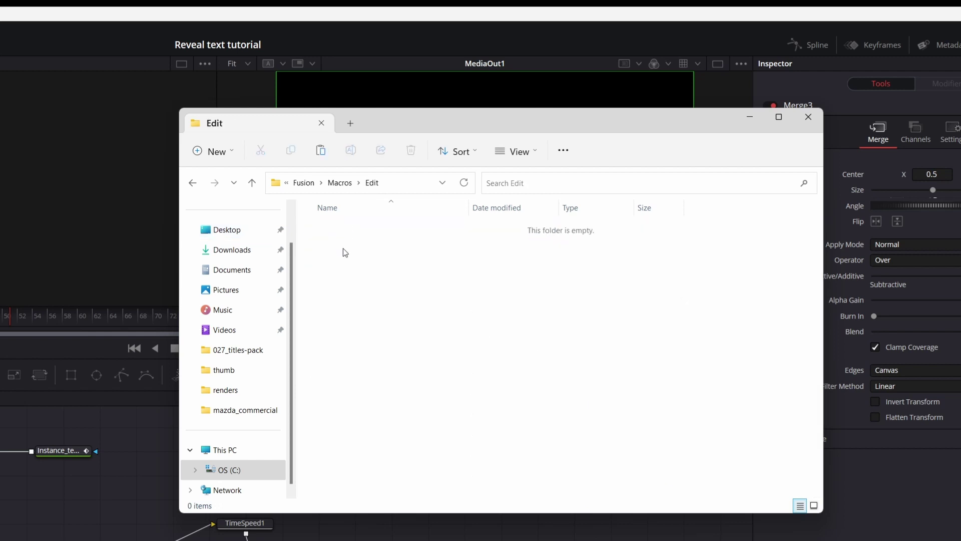
- Create a Titles subfolder inside Edit and paste MyTitle01.setting into it
right_click(344, 252)
mouse_move(440, 388)
left_click(567, 43)
type("Titles")
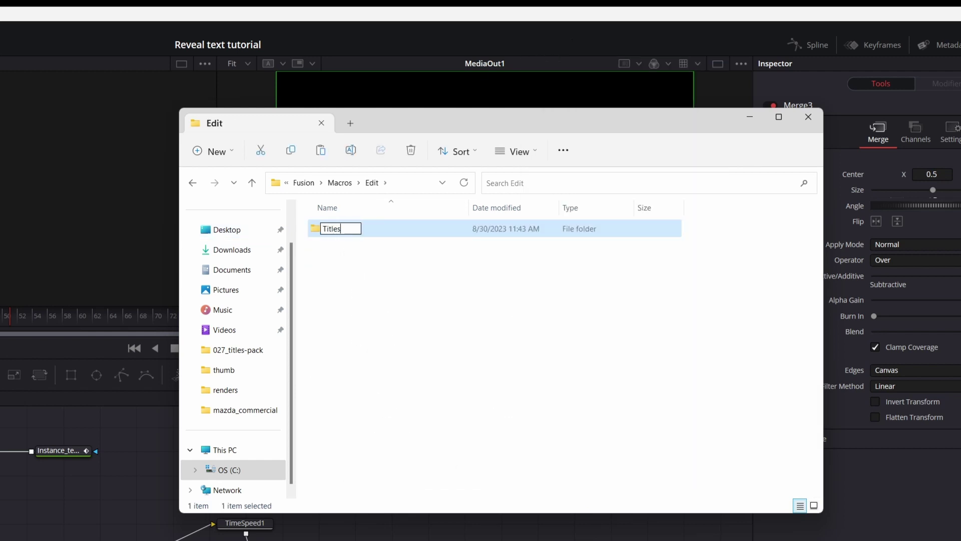
key("Return")
double_click(336, 226)
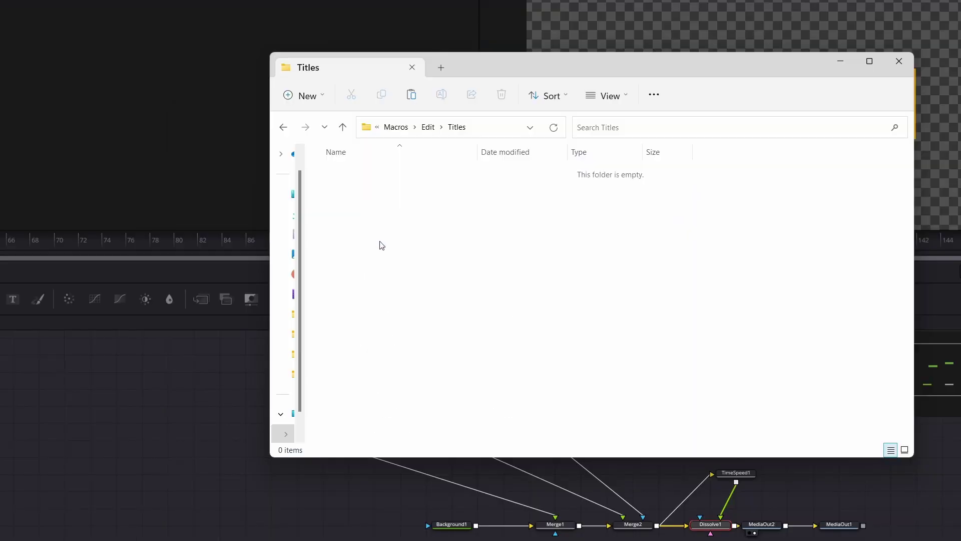
key("ctrl+v")
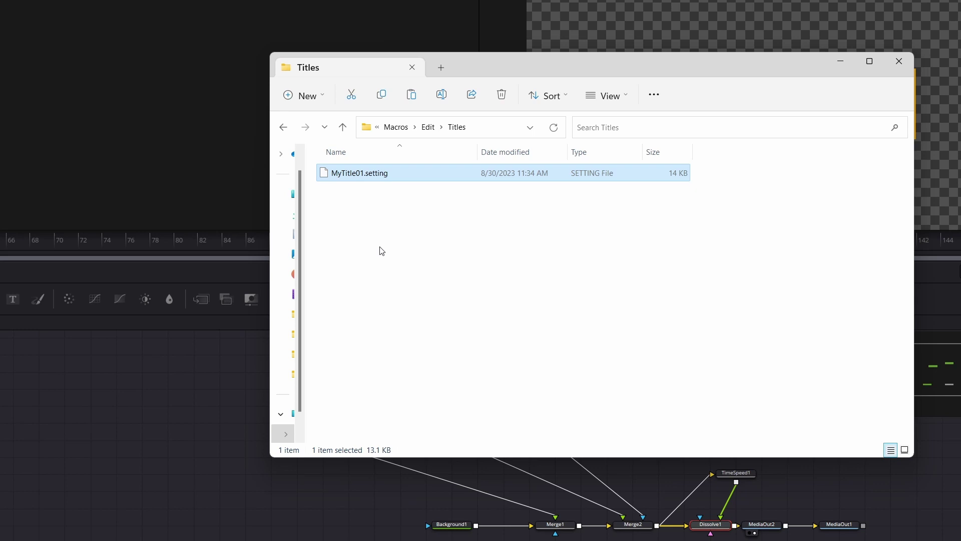
- Zip the Edit folder, rename it MyTitle01.drfx, and drop it onto the Fusion node editor
left_click(395, 127)
right_click(363, 174)
left_click(411, 329)
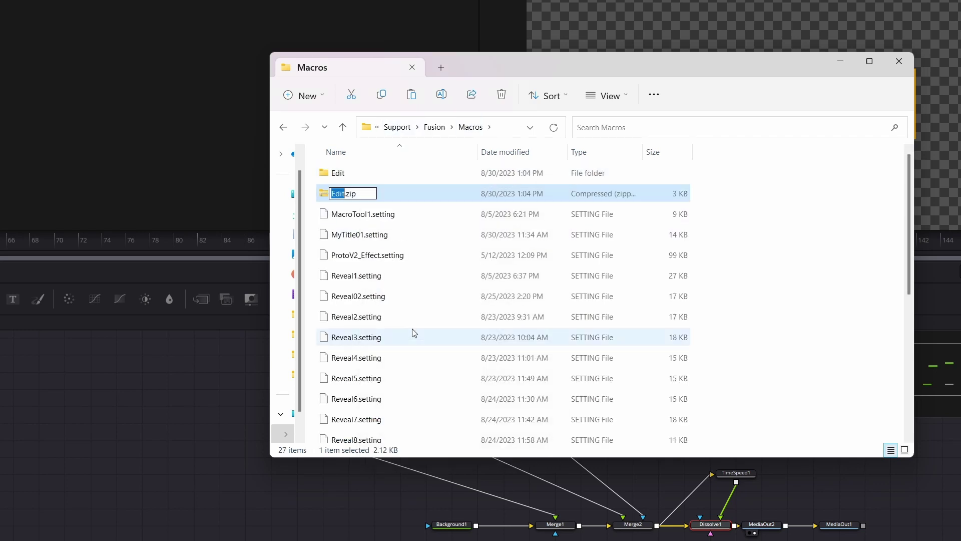
key("BackSpace")
key("BackSpace")
type("drfx")
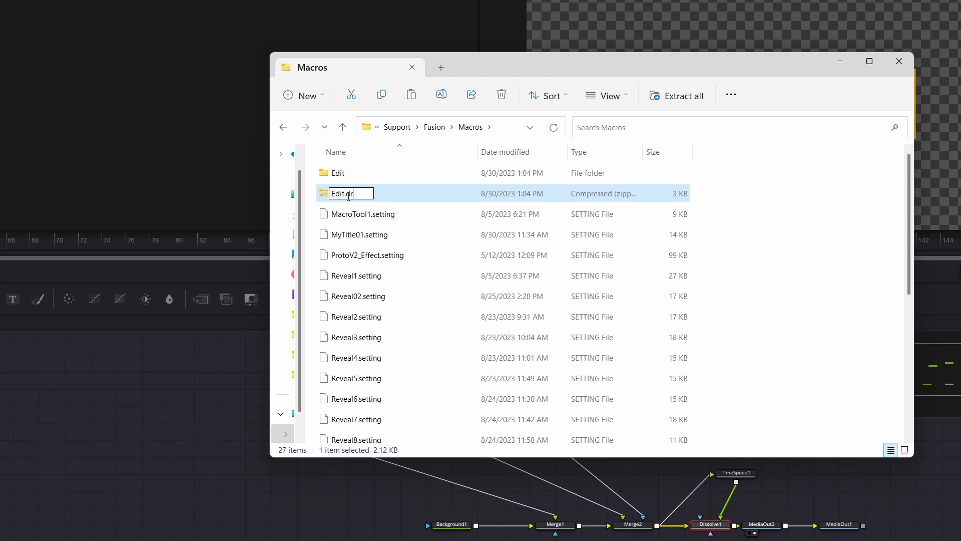
key("Home")
key("Delete")
key("Delete")
key("Delete")
key("Delete")
type("MyTitle01")
key("Return")
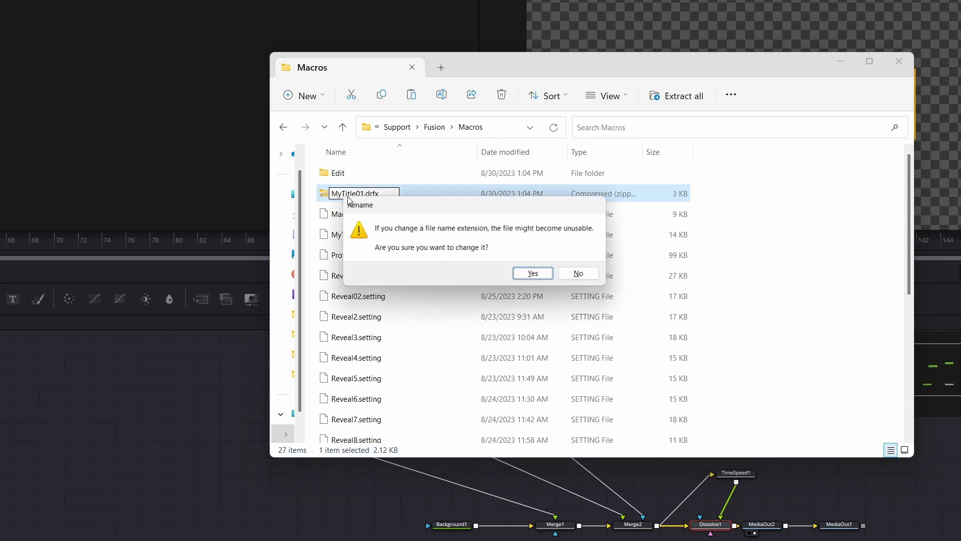
left_click(532, 273)
left_click_drag(357, 216, 81, 435)
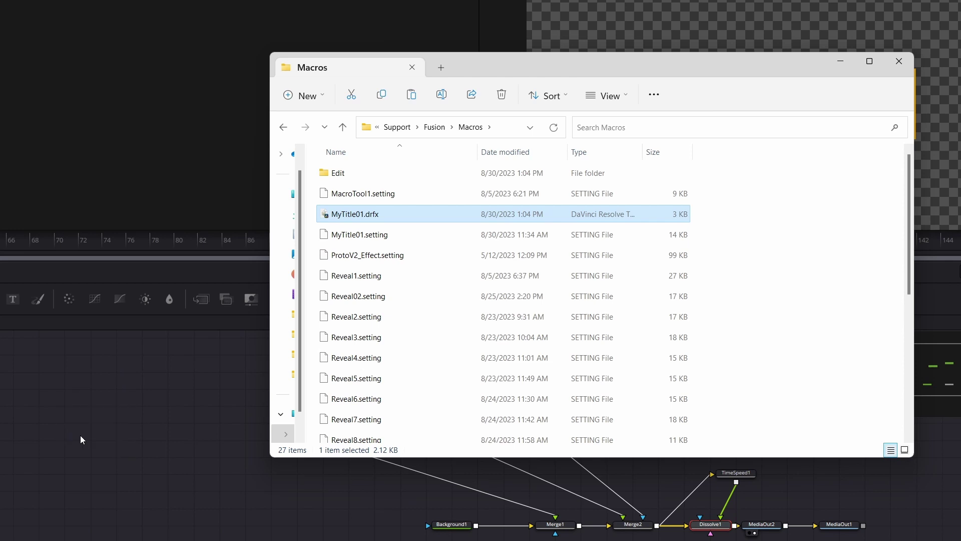
- Install the MyTitle01.drfx template bundle from the Fusion install prompt
left_click(844, 61)
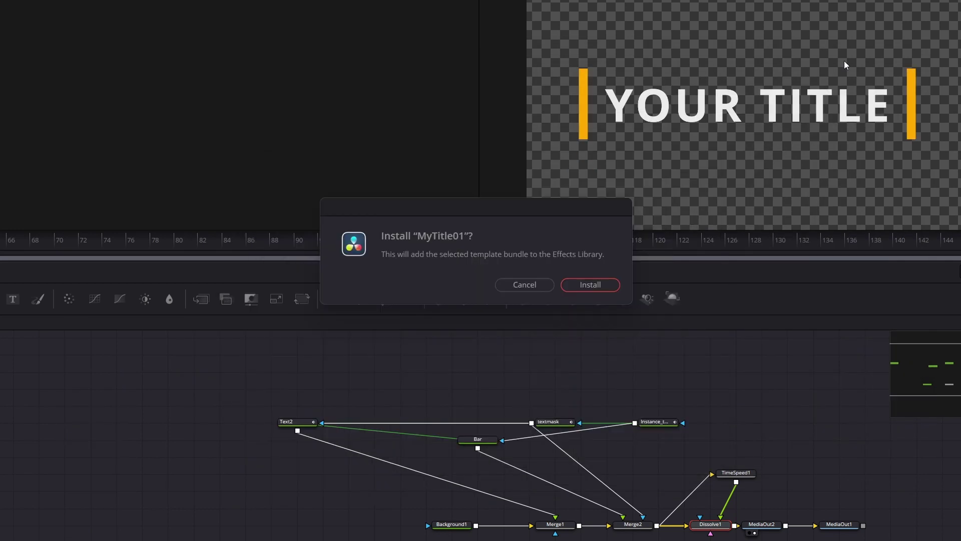
left_click(591, 285)
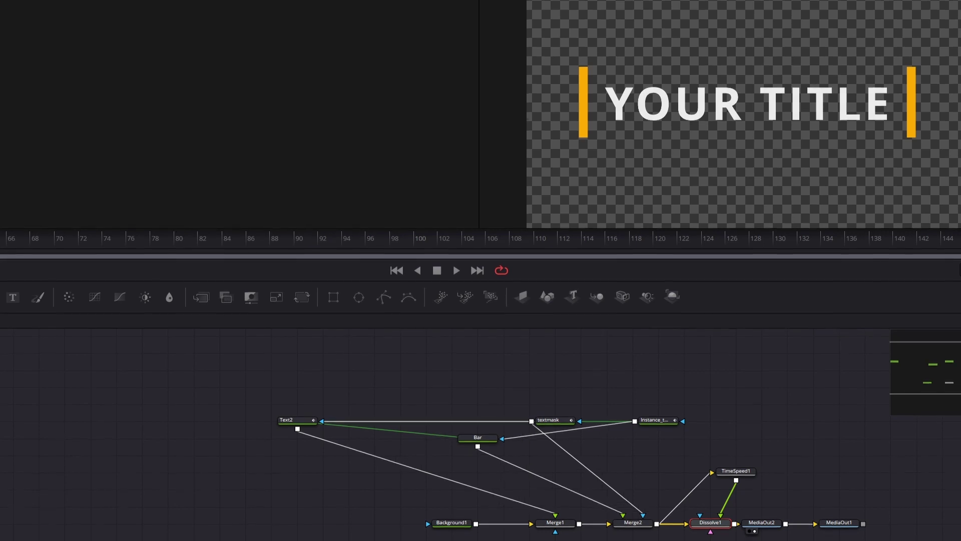
left_click(403, 532)
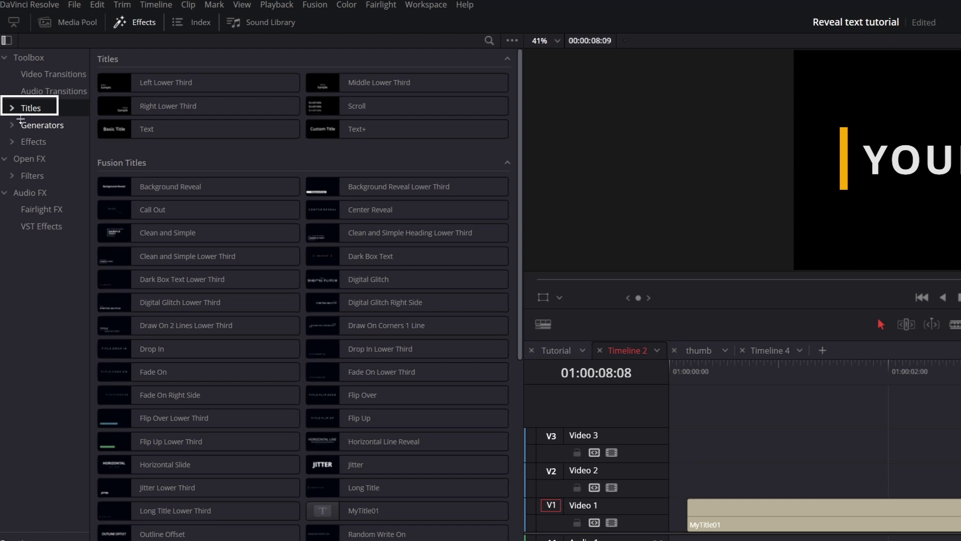
- Search the Effects library for 'my' and place MyTitle01 on Video 1
left_click(489, 40)
type("my")
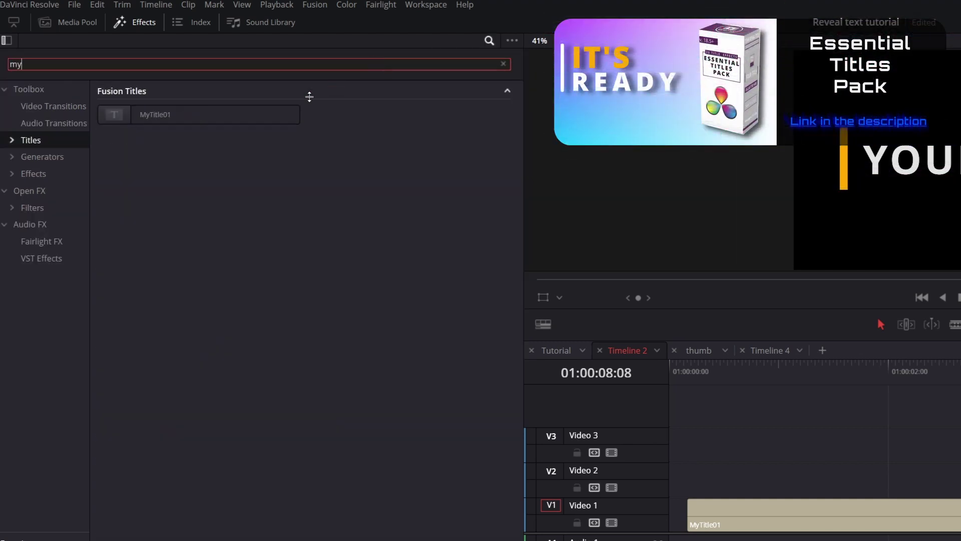
left_click_drag(133, 116, 704, 516)
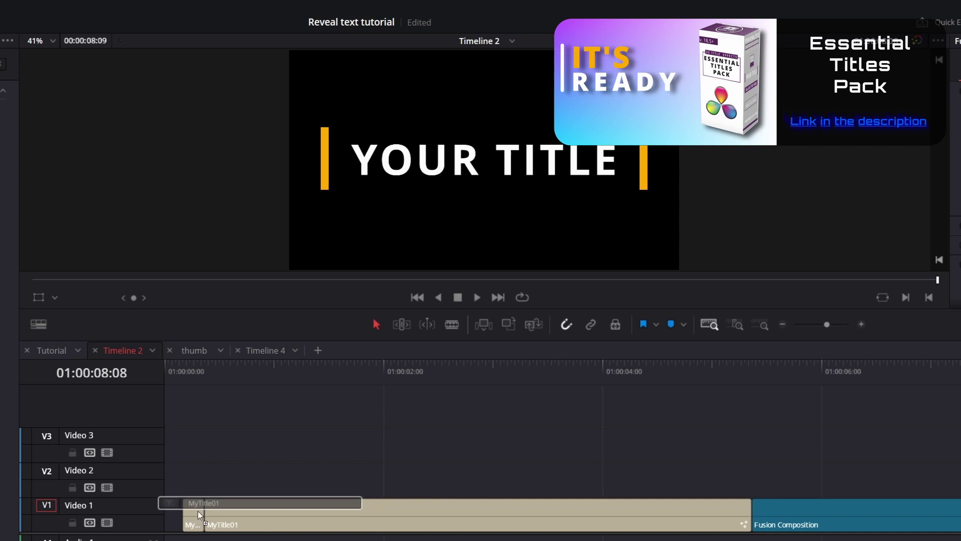
left_click_drag(201, 515, 200, 516)
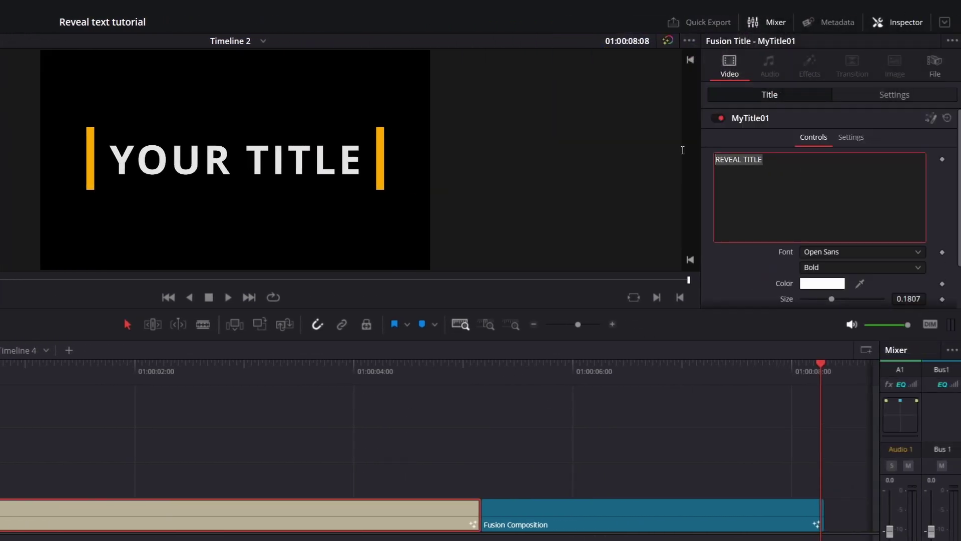
- Change the title text to NEW TEXT and colour it cyan
type("NEW TEXT")
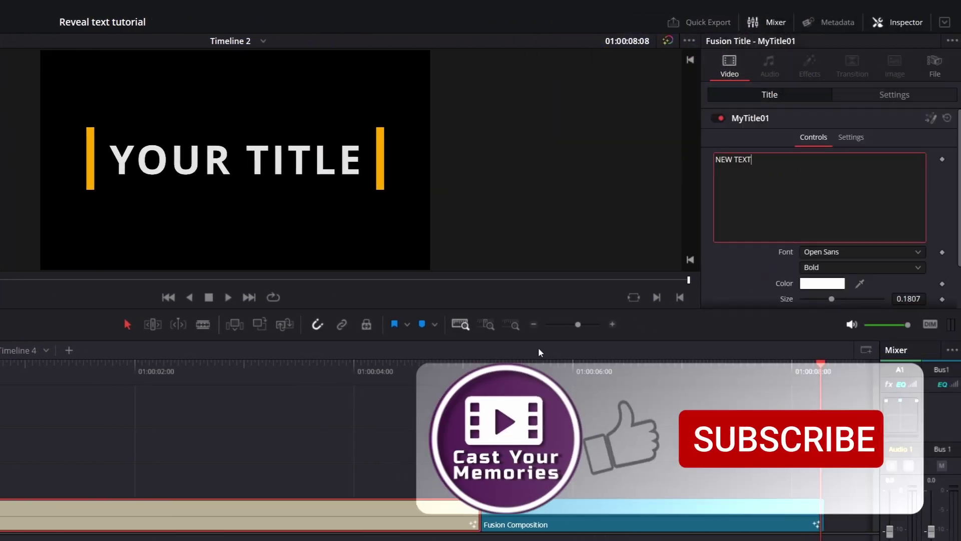
left_click(139, 384)
left_click(822, 283)
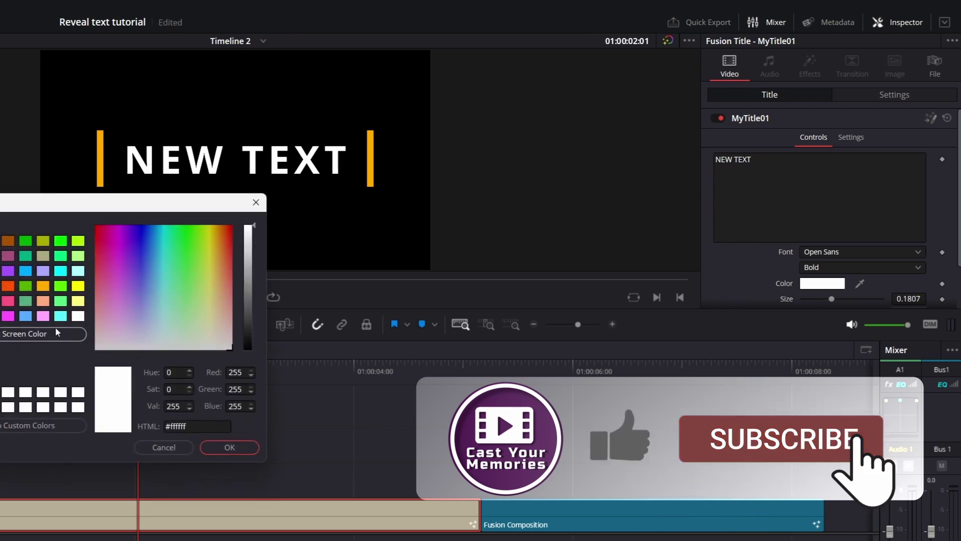
left_click(76, 270)
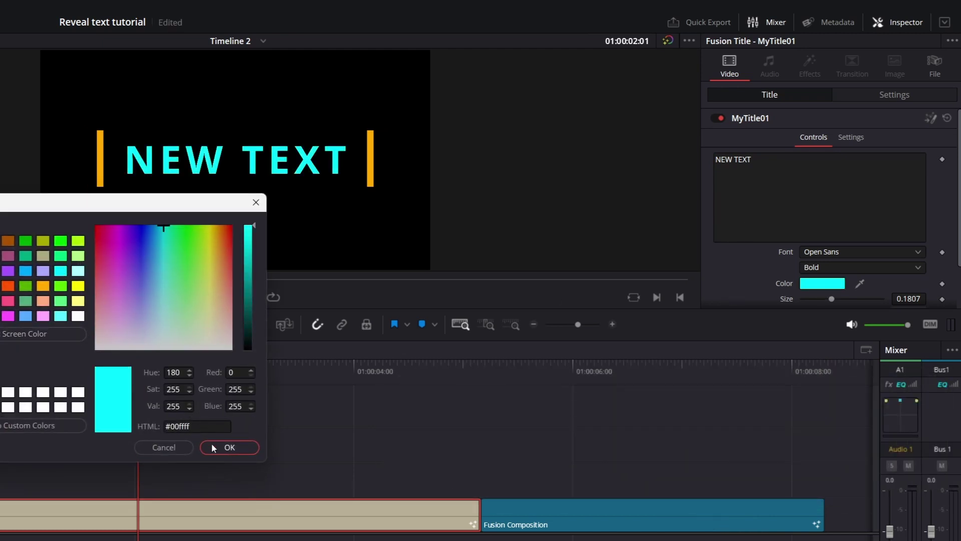